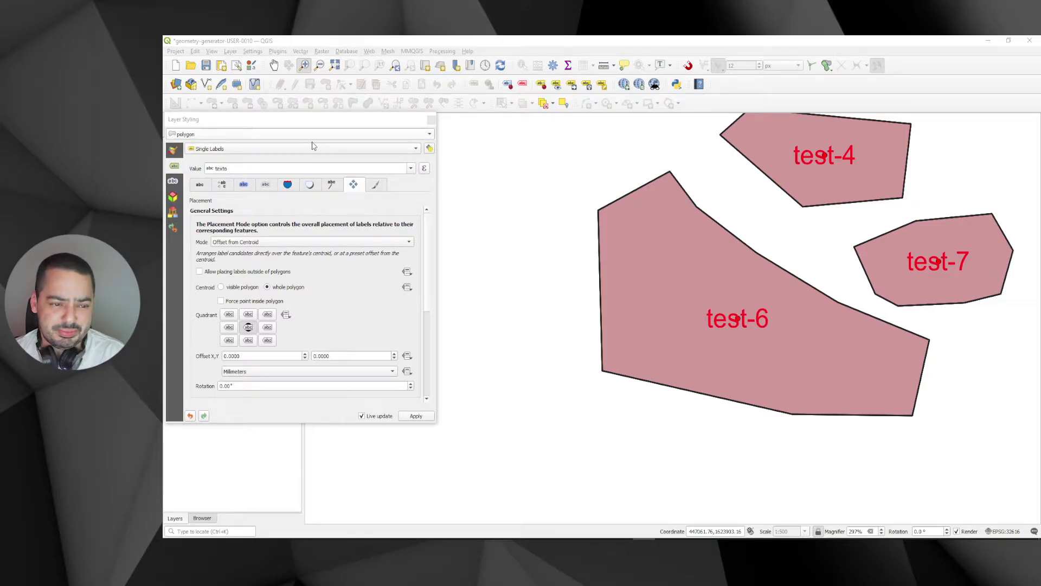
Cycle the quadrant through top, top-right, right, centre and left, ending on top-left.
{"action": "left_click", "coordinate": [248, 316]}
{"action": "left_click", "coordinate": [268, 315]}
{"action": "left_click", "coordinate": [268, 327]}
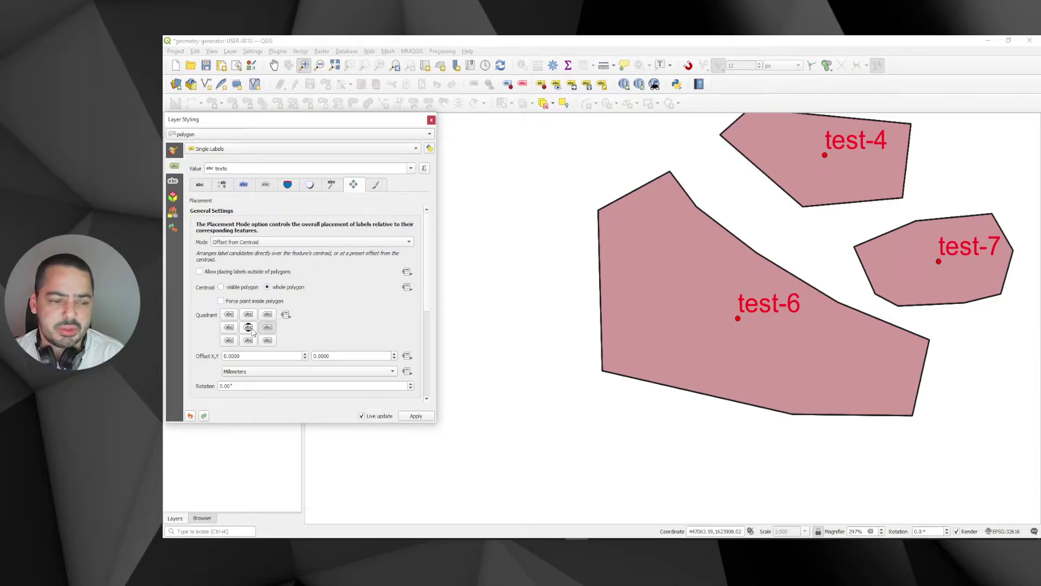
{"action": "left_click", "coordinate": [247, 328]}
{"action": "left_click", "coordinate": [229, 327]}
{"action": "left_click", "coordinate": [229, 314]}
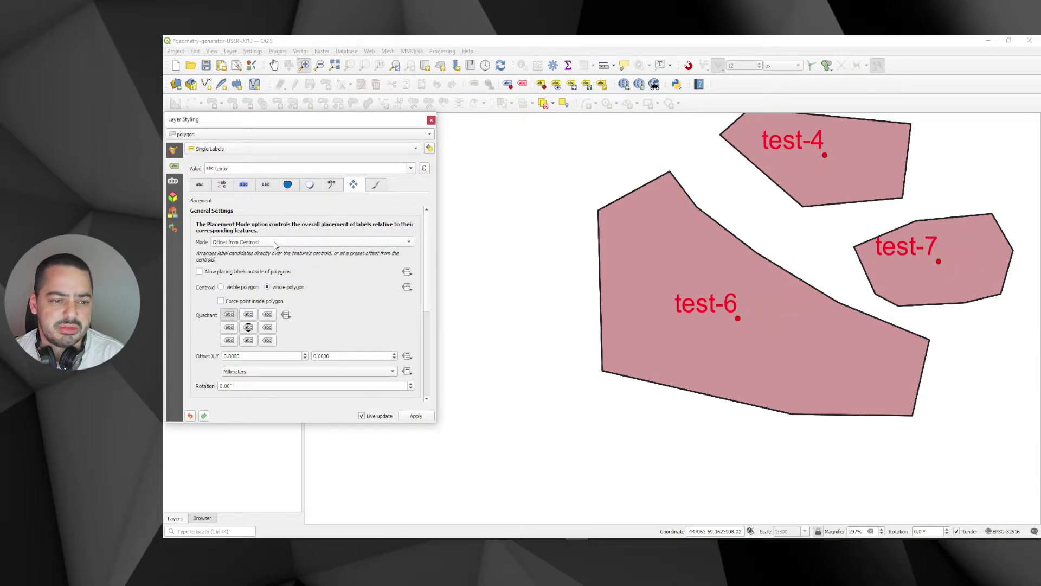
Turn on Show candidates (for debugging) in Automated Placement Settings, then return to Placement.
{"action": "left_click", "coordinate": [429, 148]}
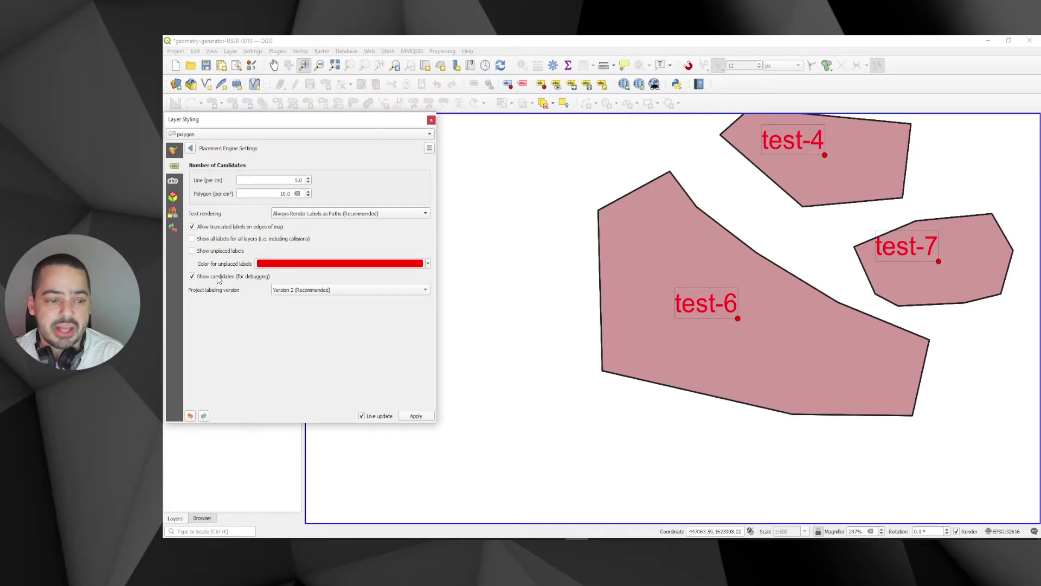
{"action": "left_click", "coordinate": [190, 148]}
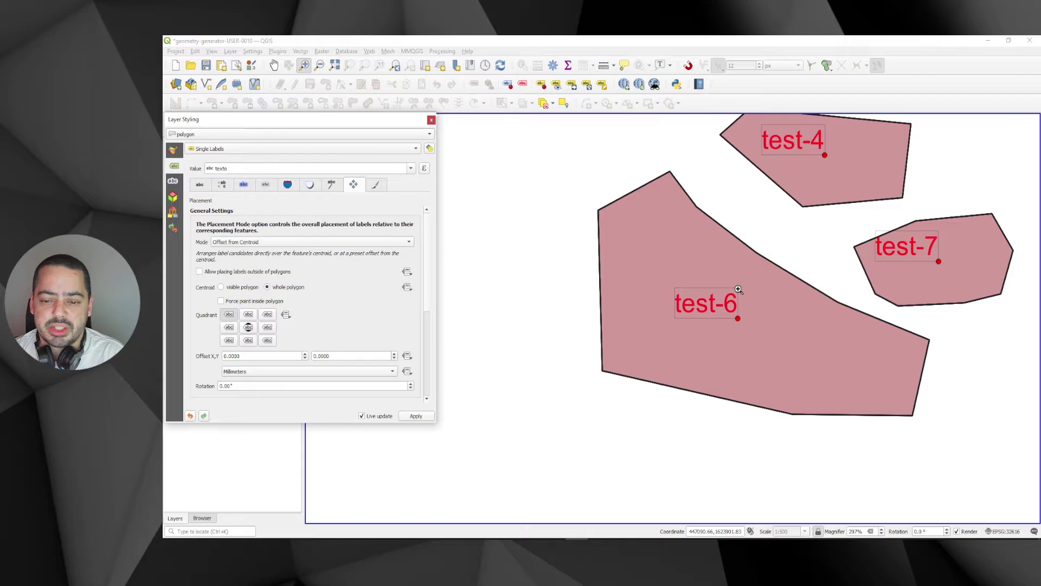
Step the quadrant from centre through top-right, top, top-left, left, bottom-left, bottom to bottom-right.
{"action": "left_click", "coordinate": [248, 328]}
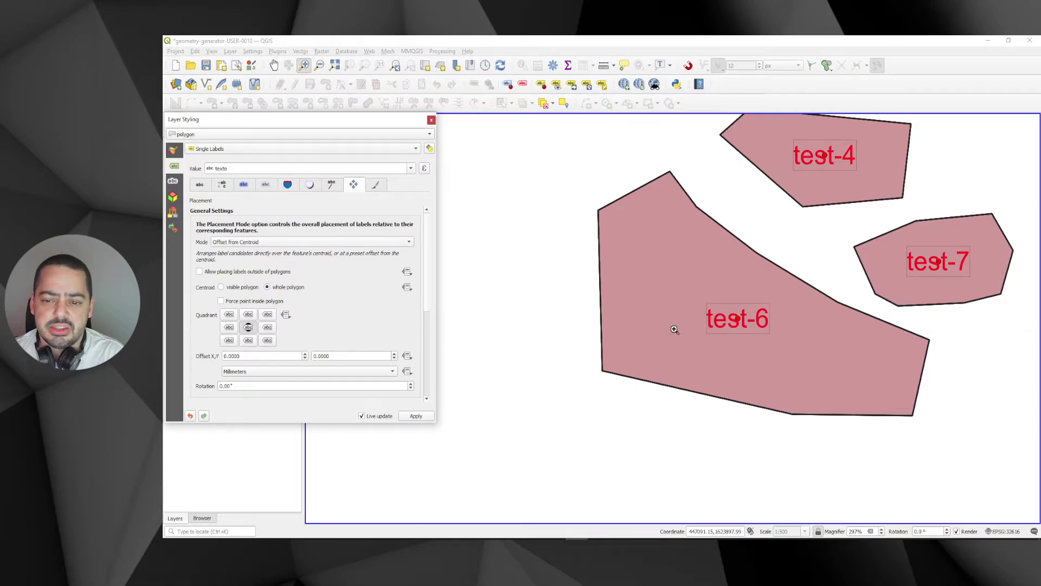
{"action": "left_click", "coordinate": [267, 315]}
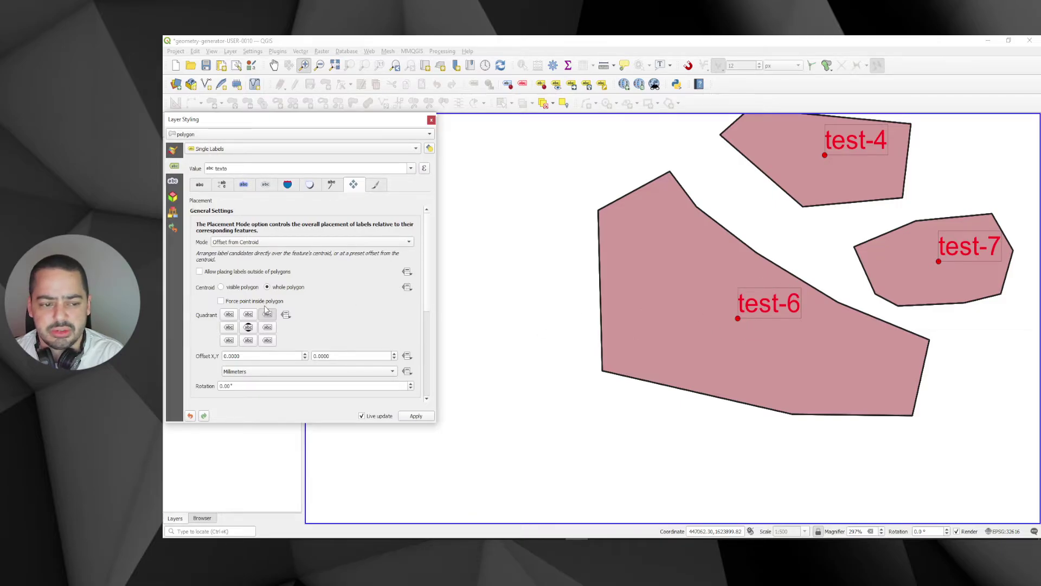
{"action": "left_click", "coordinate": [249, 315]}
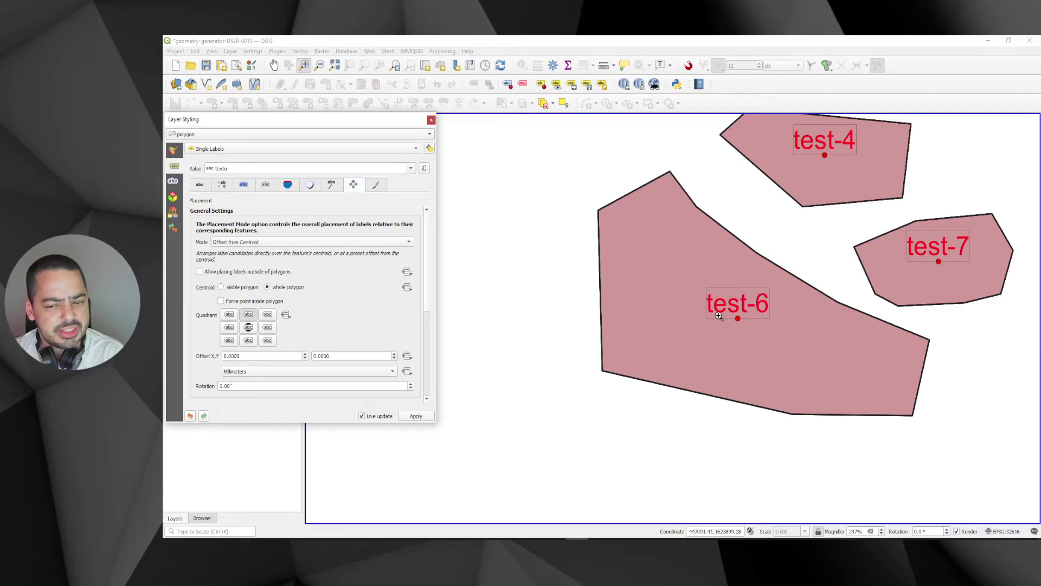
{"action": "left_click", "coordinate": [232, 315]}
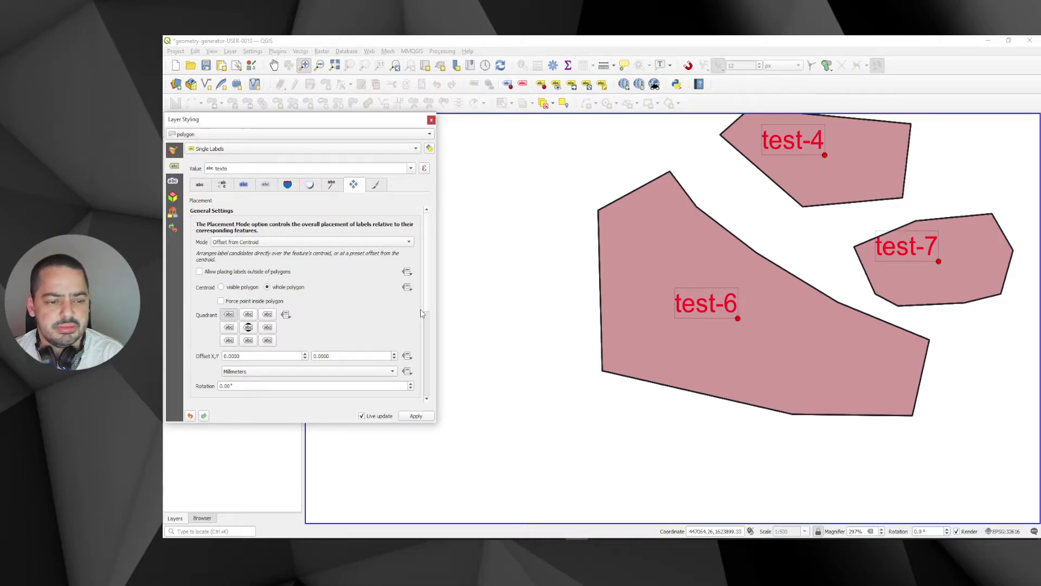
{"action": "left_click", "coordinate": [229, 328]}
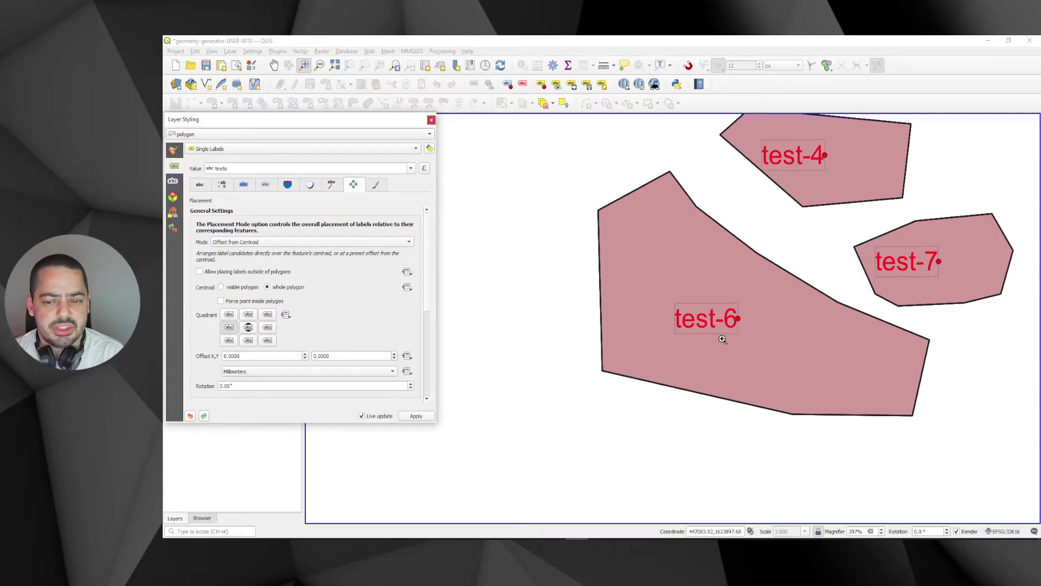
{"action": "left_click", "coordinate": [230, 340]}
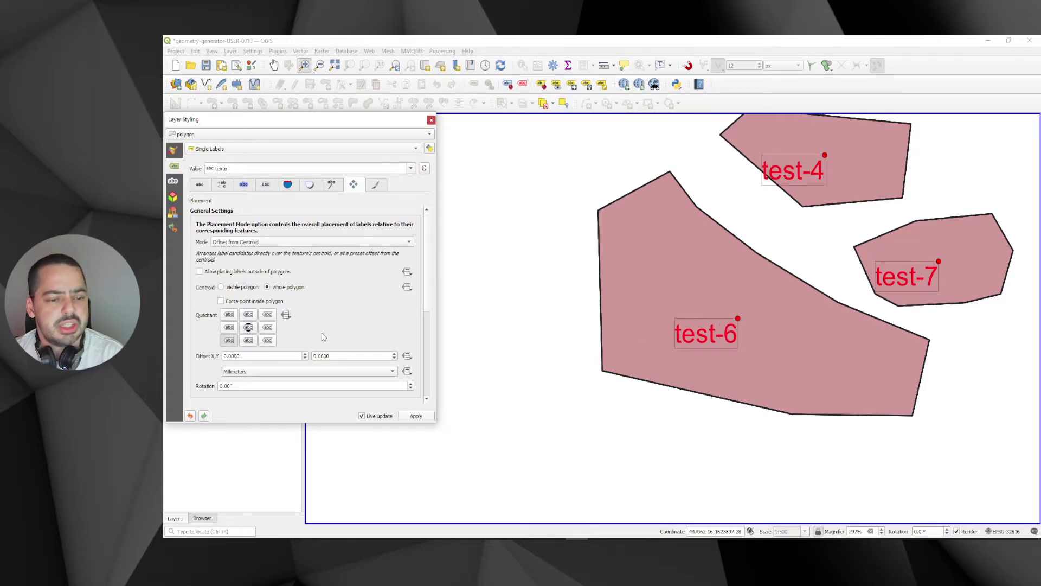
{"action": "left_click", "coordinate": [249, 341]}
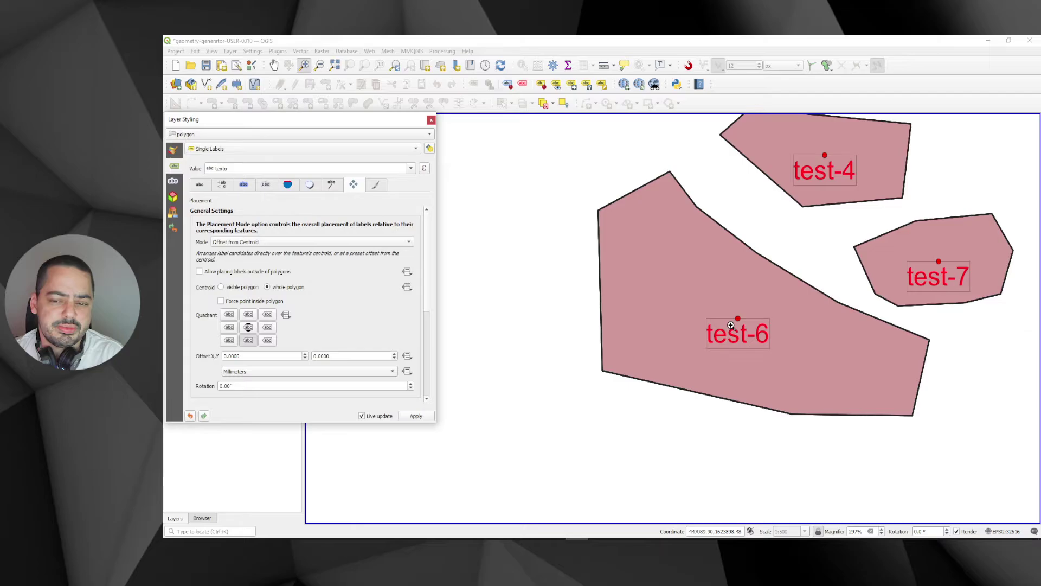
{"action": "left_click", "coordinate": [268, 340]}
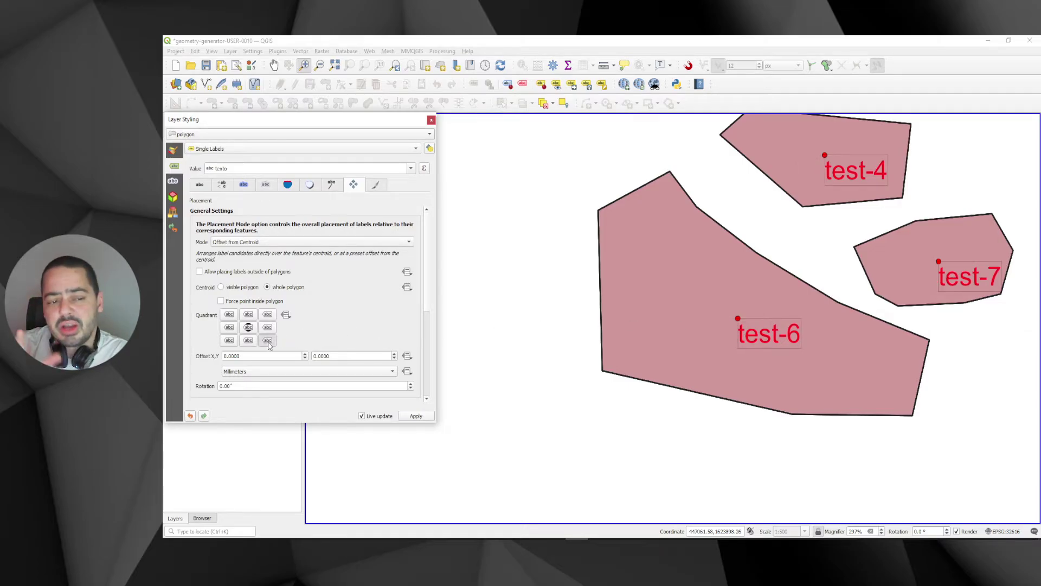
{"action": "left_click", "coordinate": [243, 242]}
{"action": "left_click", "coordinate": [246, 255]}
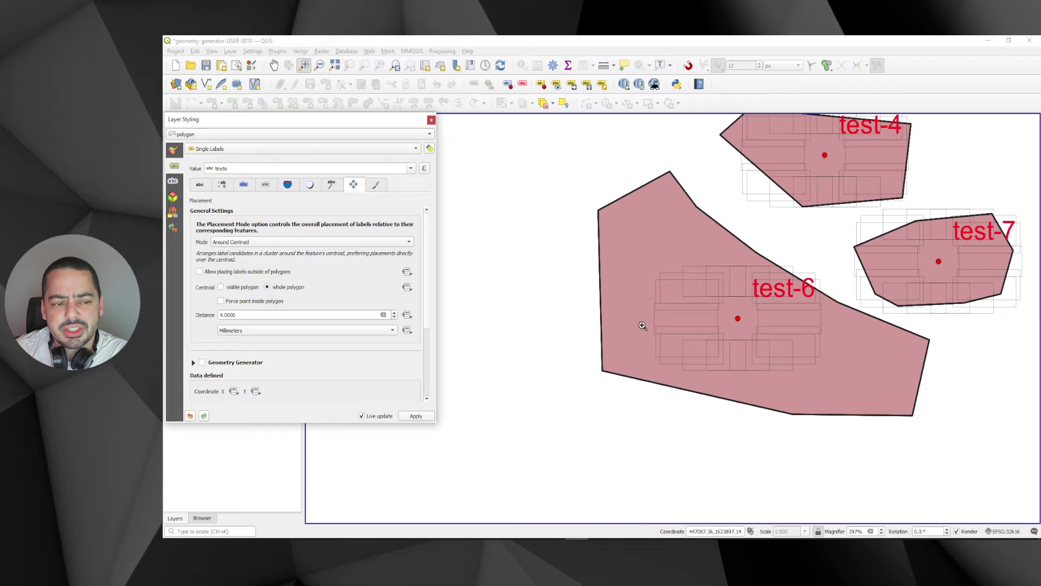
{"action": "left_click", "coordinate": [257, 244]}
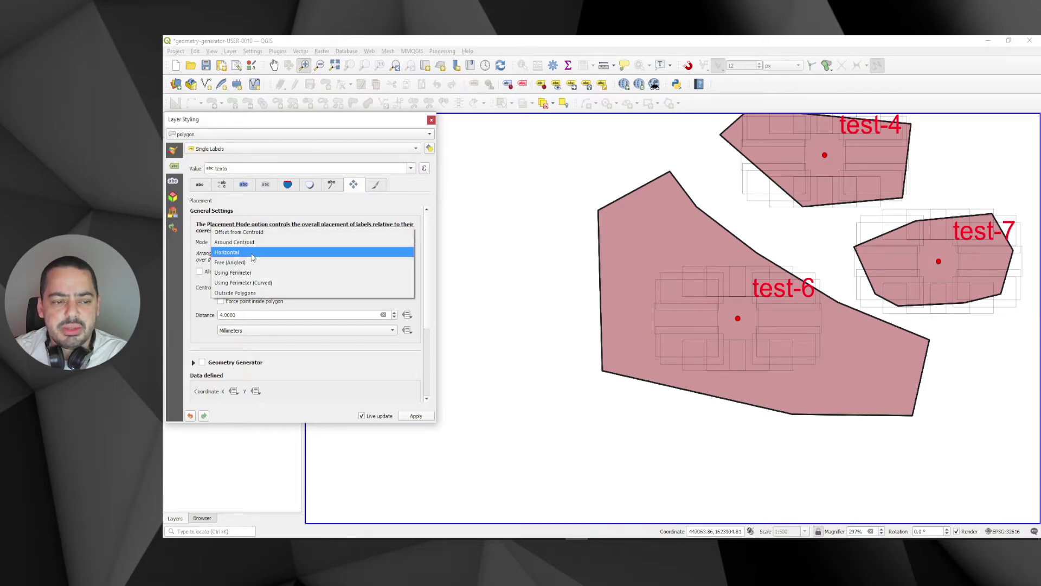
{"action": "left_click", "coordinate": [247, 233]}
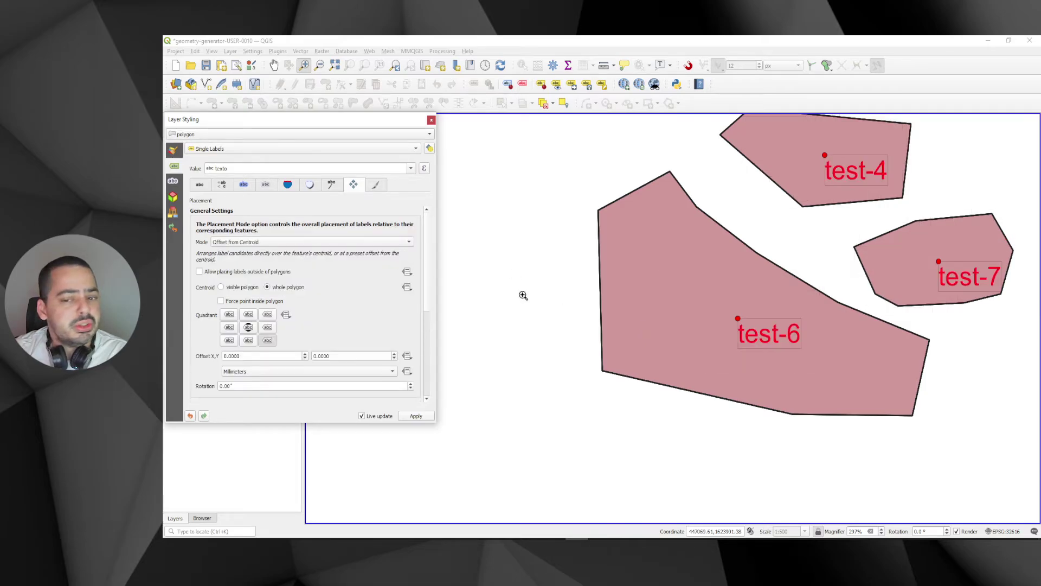
Compare top-right, bottom-left, right, centre, top and bottom quadrants, finishing on top-left.
{"action": "left_click", "coordinate": [268, 314]}
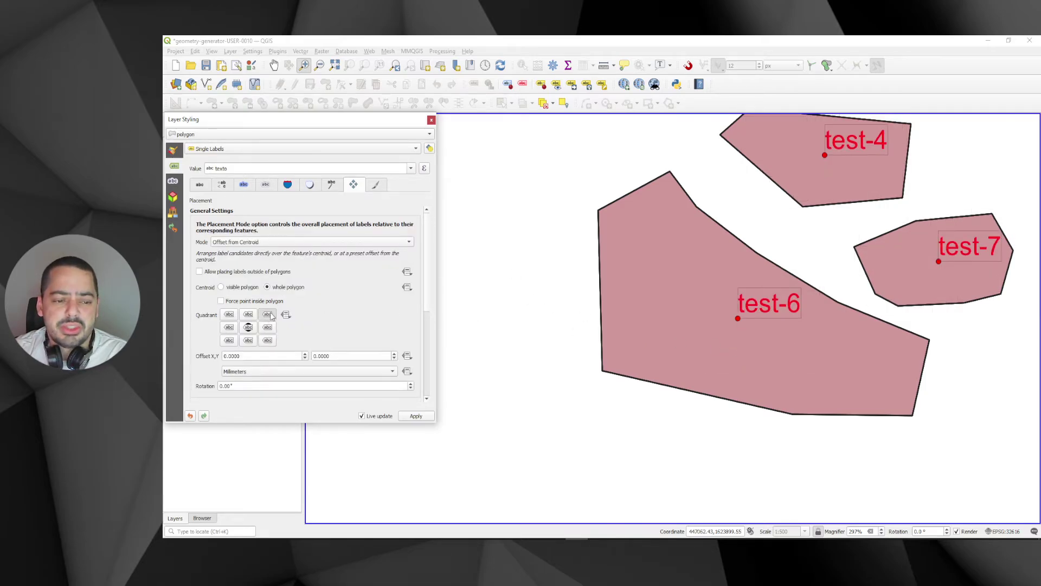
{"action": "left_click", "coordinate": [229, 342]}
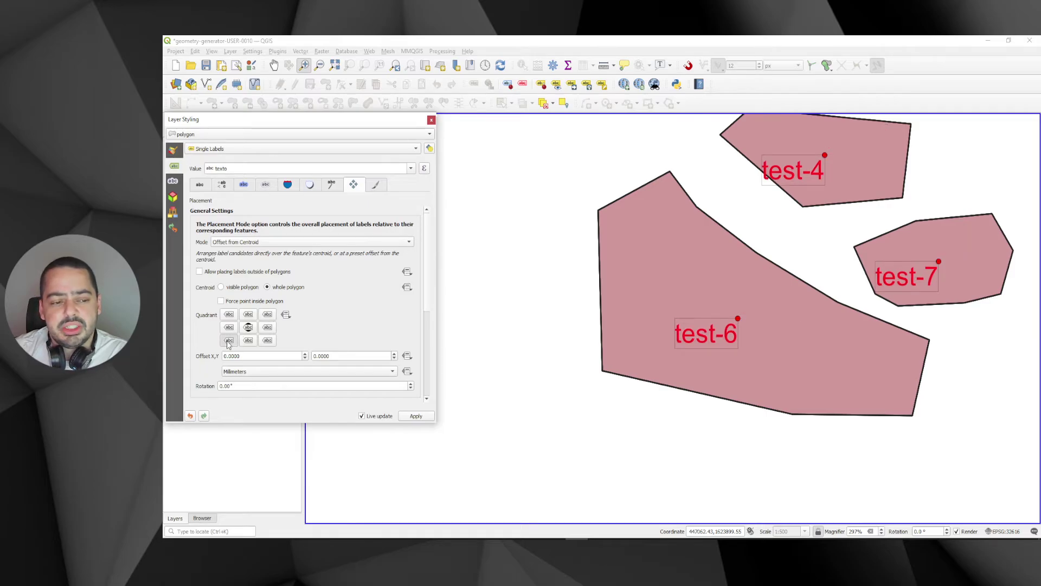
{"action": "left_click", "coordinate": [267, 327]}
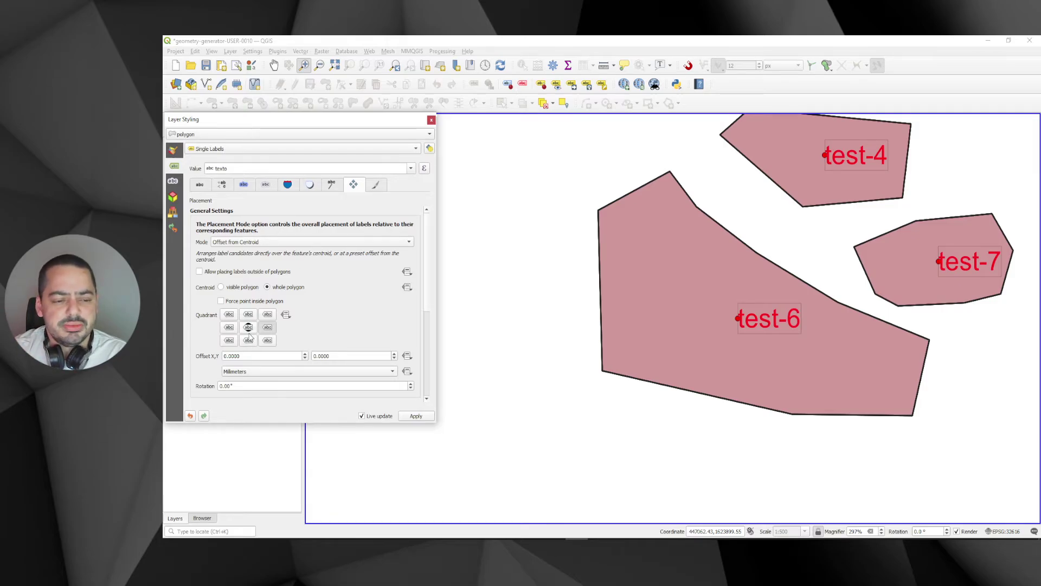
{"action": "left_click", "coordinate": [248, 329]}
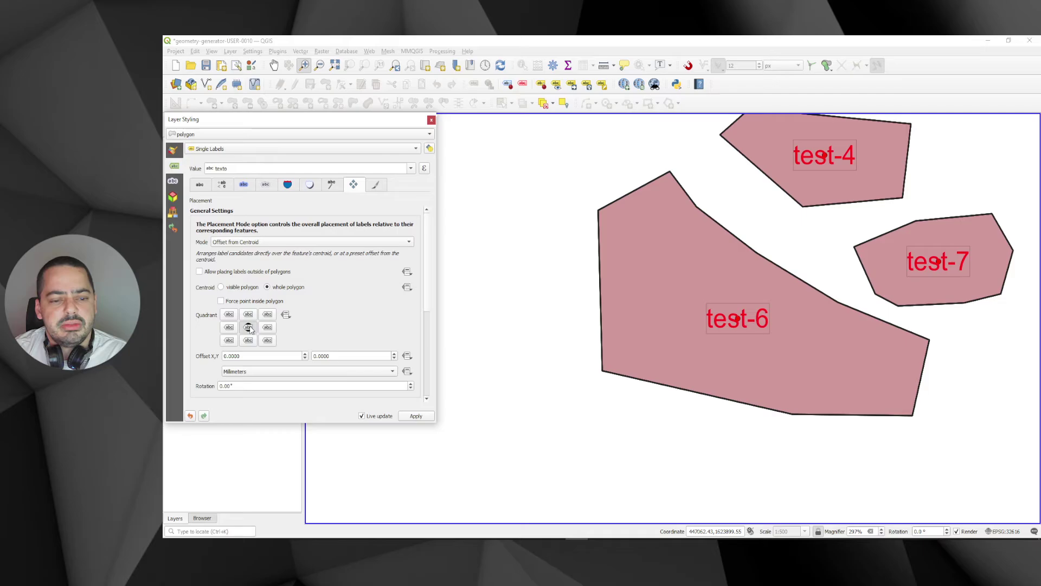
{"action": "left_click", "coordinate": [268, 316]}
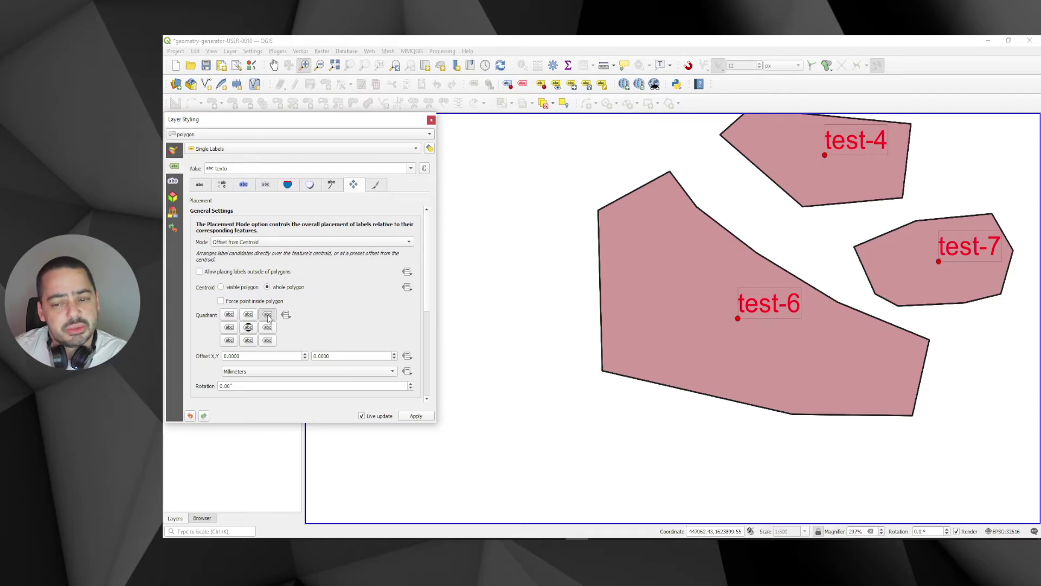
{"action": "left_click", "coordinate": [231, 343]}
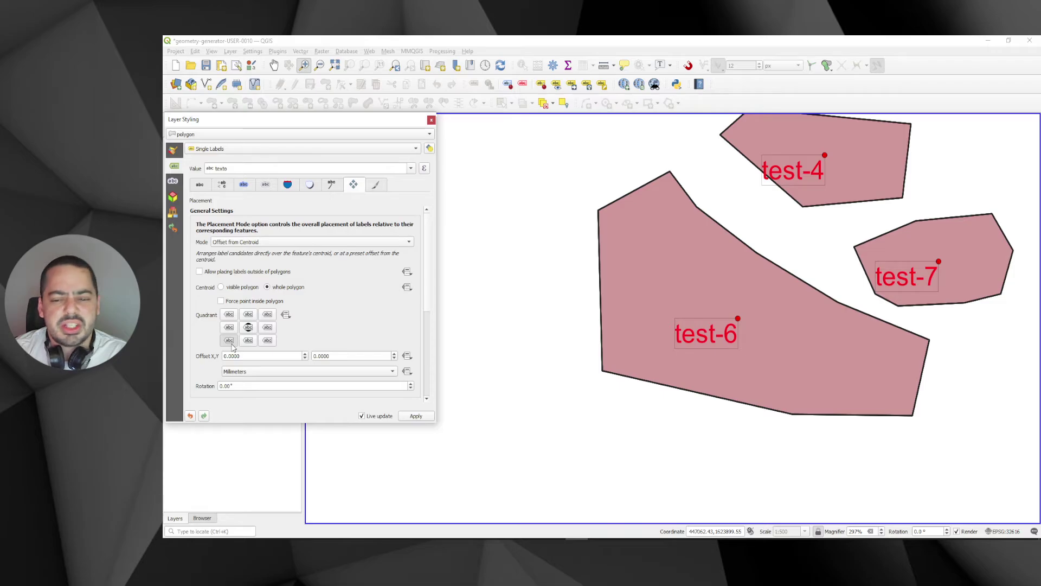
{"action": "left_click", "coordinate": [268, 327]}
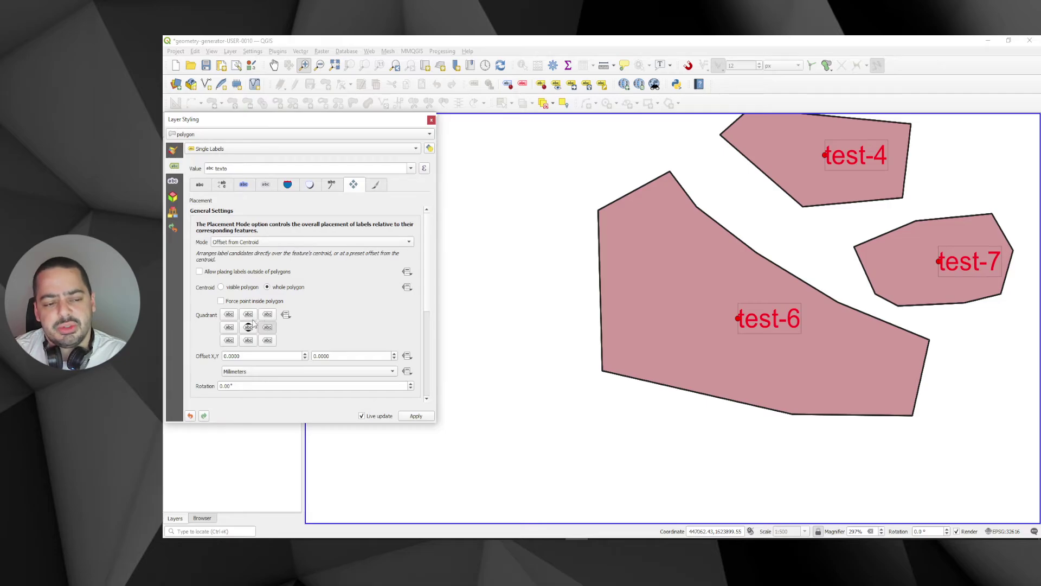
{"action": "left_click", "coordinate": [248, 316]}
{"action": "left_click", "coordinate": [247, 340]}
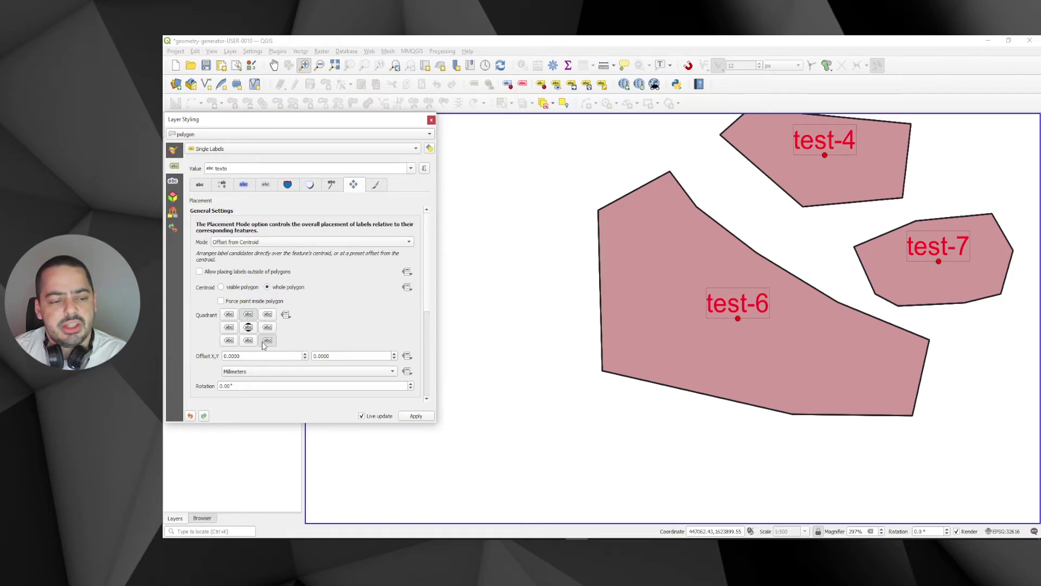
{"action": "left_click", "coordinate": [229, 315]}
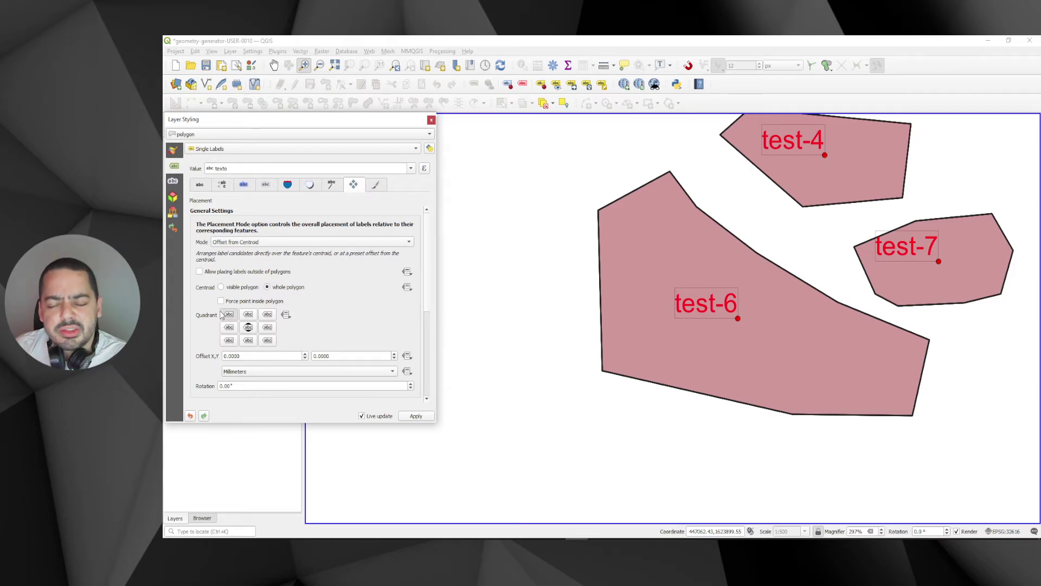
Try the top-right and bottom-left quadrants, then settle on bottom-centre below each centroid.
{"action": "left_click", "coordinate": [271, 316]}
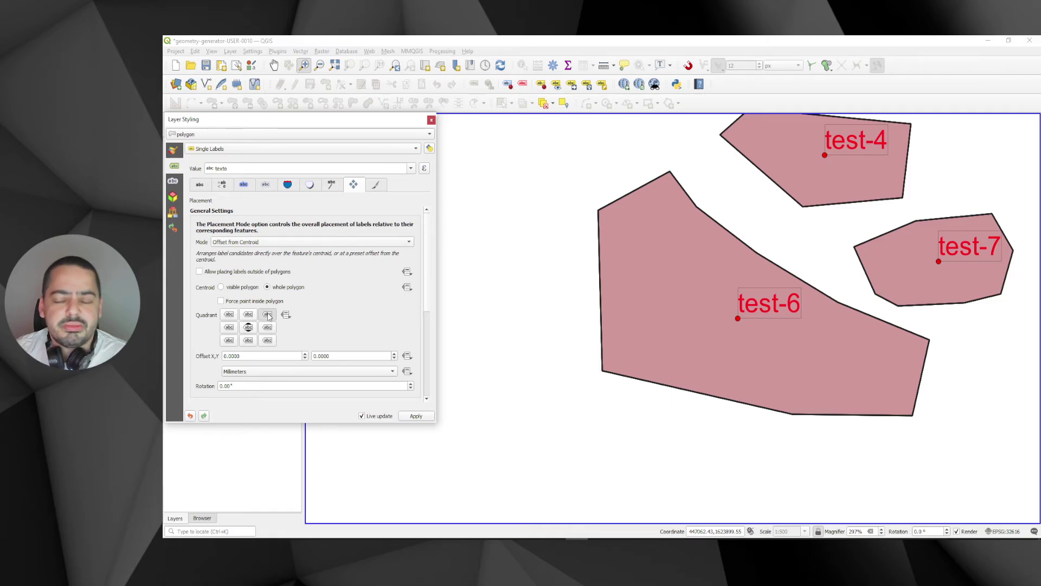
{"action": "left_click", "coordinate": [229, 340]}
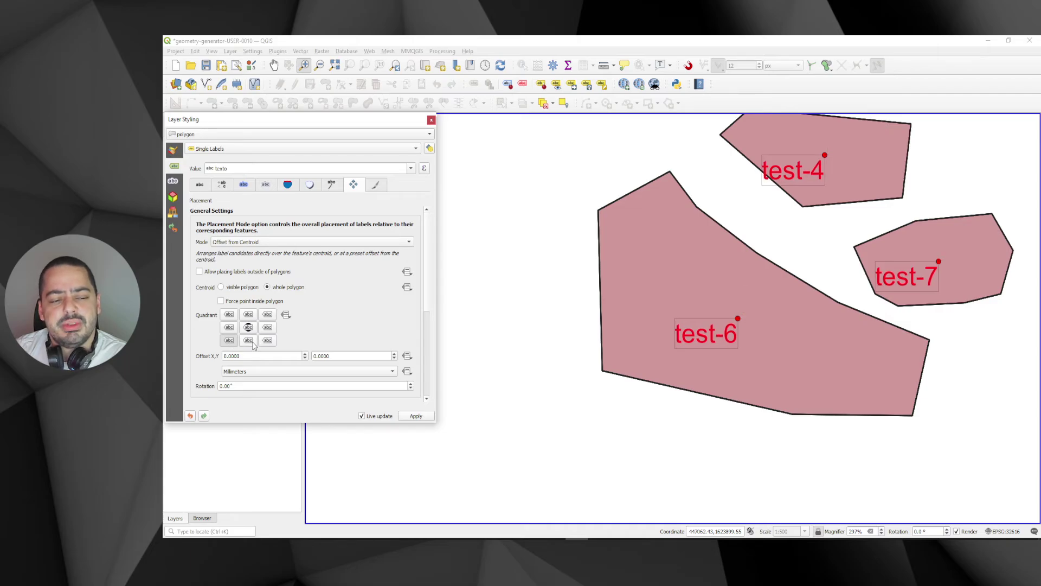
{"action": "left_click", "coordinate": [248, 340]}
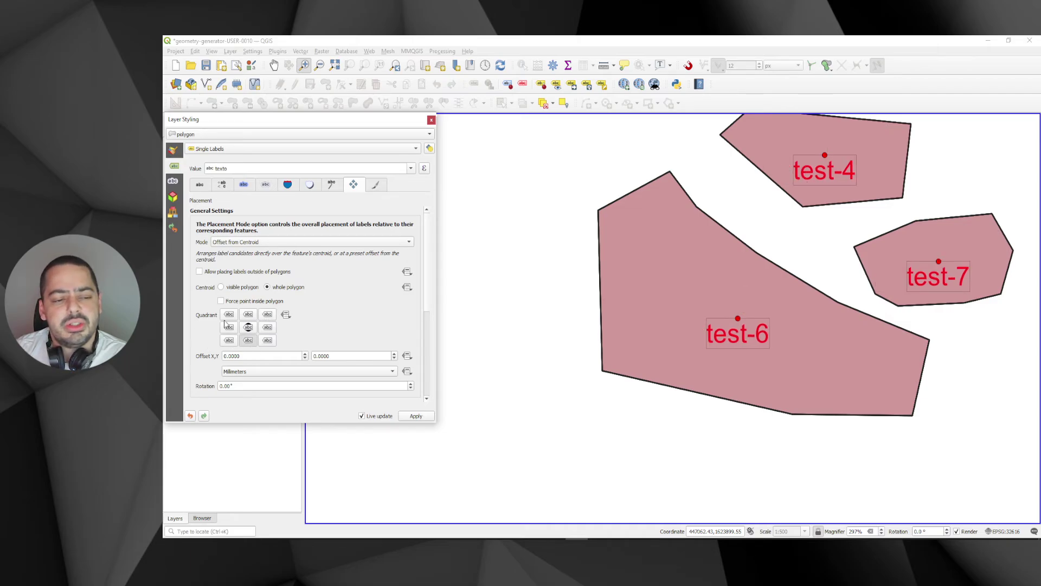